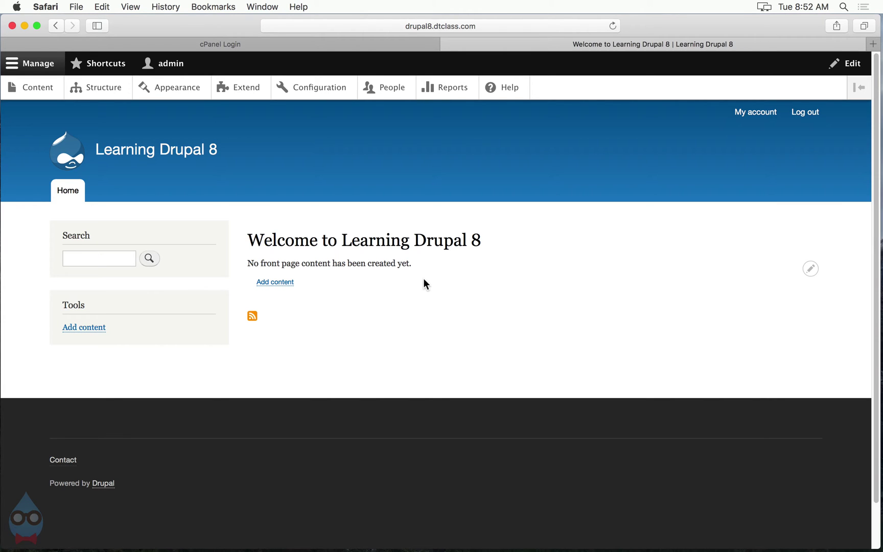
Open Drupal's Status report and scroll to the Trusted Host Settings 'Not enabled' warning
left_click(459, 86)
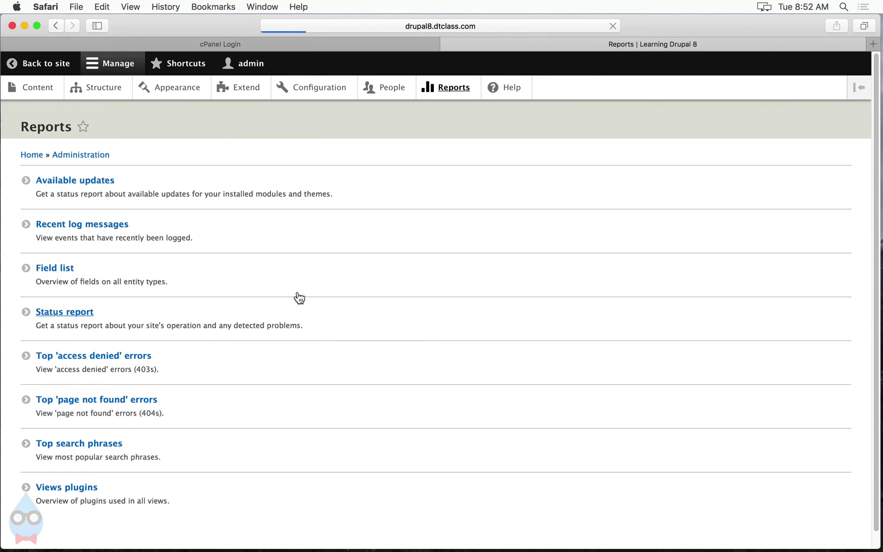
scroll(294, 294, "down", 10)
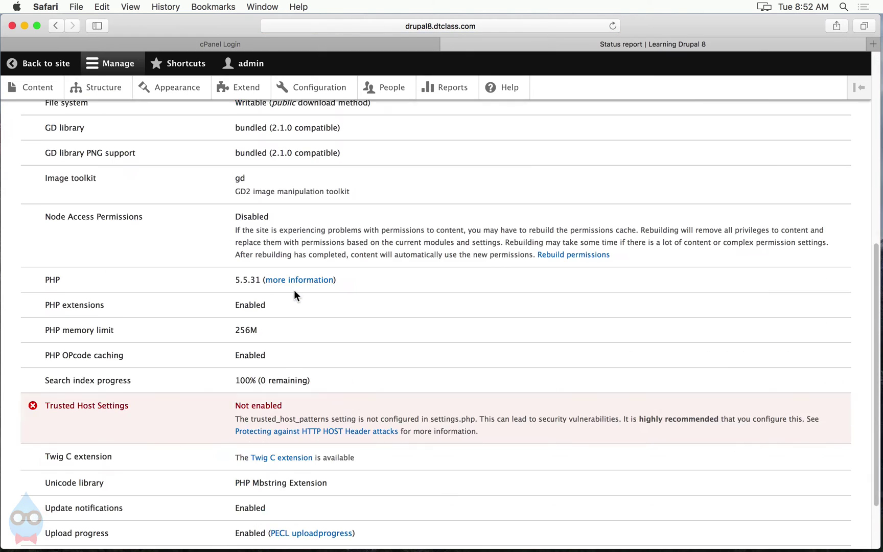
scroll(294, 295, "down", 2)
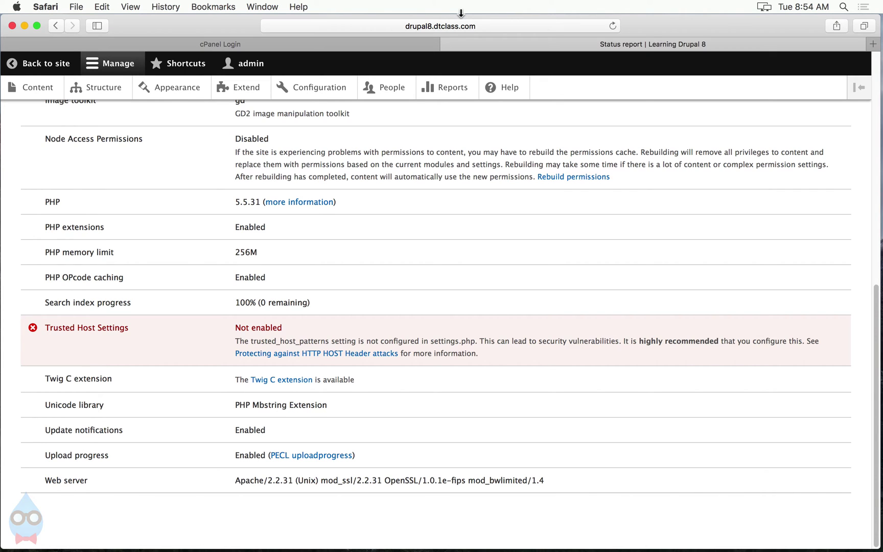
Log into cPanel with the account username and password, then launch File Manager
left_click(253, 45)
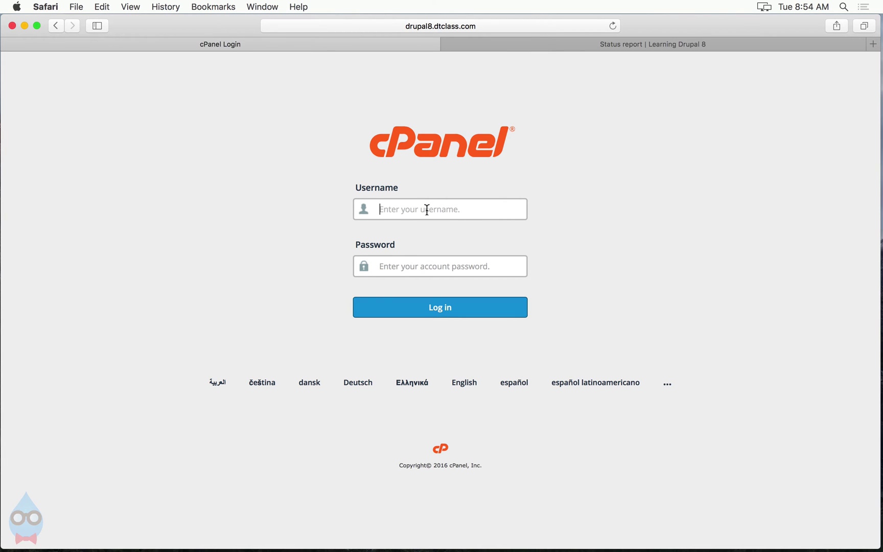
type("drupal8")
key("Tab")
type("••••••••")
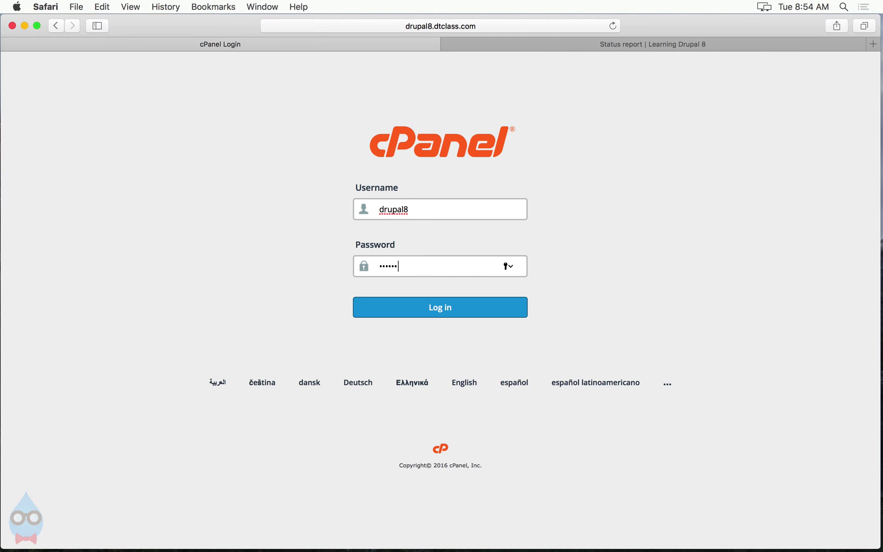
key("Return")
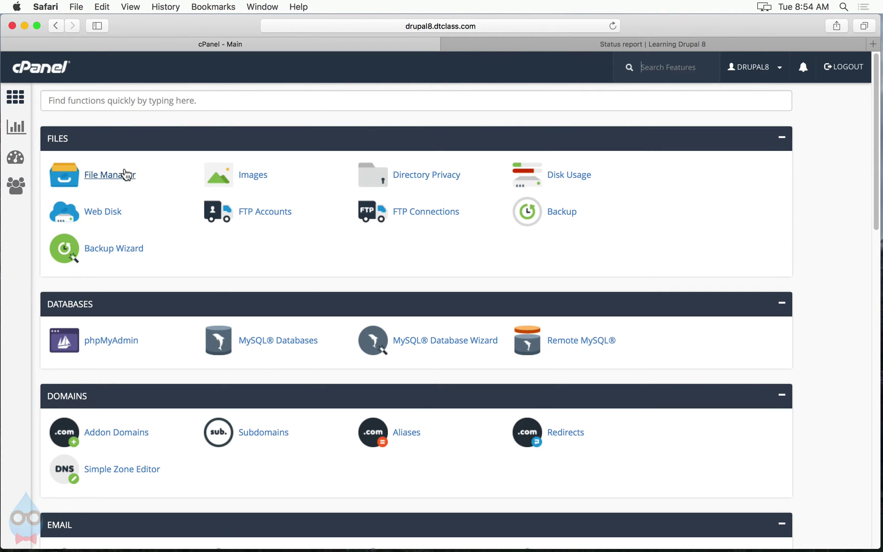
left_click(127, 175)
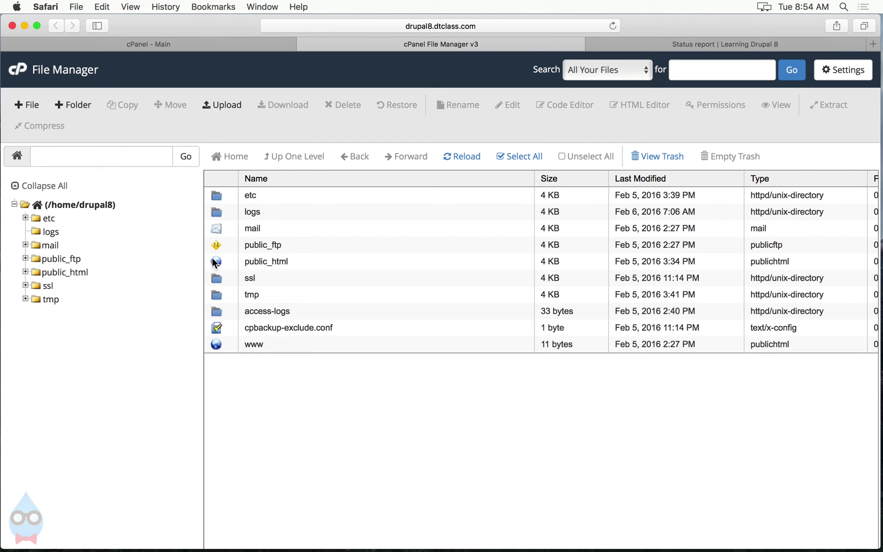
Browse into public_html/sites, peek inside default, then return and select the default folder
double_click(212, 261)
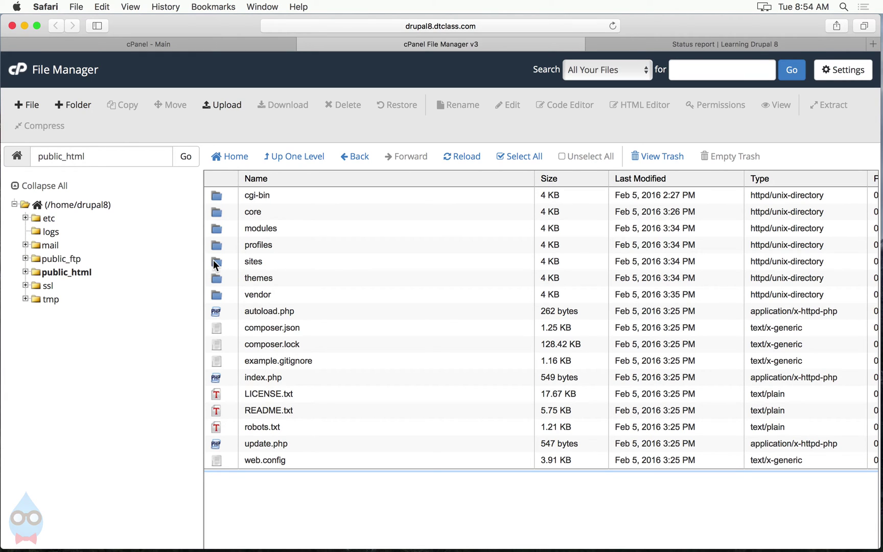
double_click(213, 261)
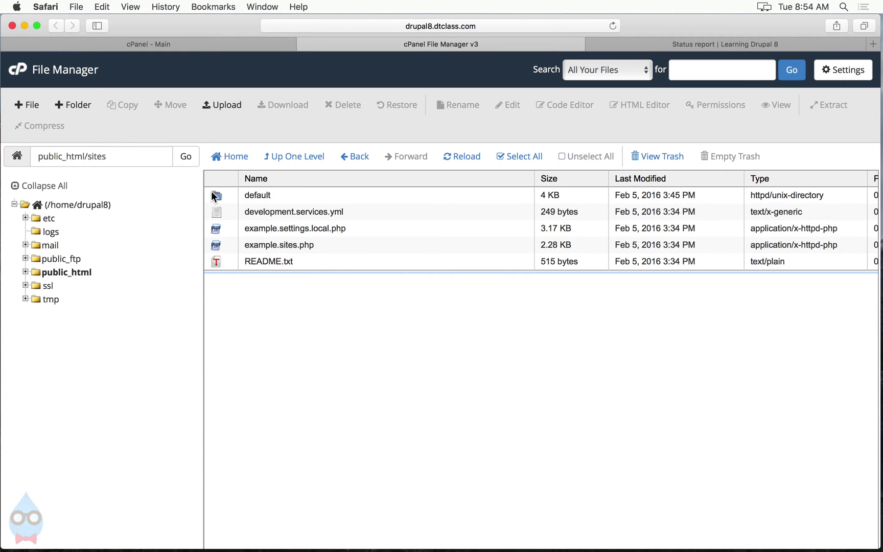
left_click(214, 196)
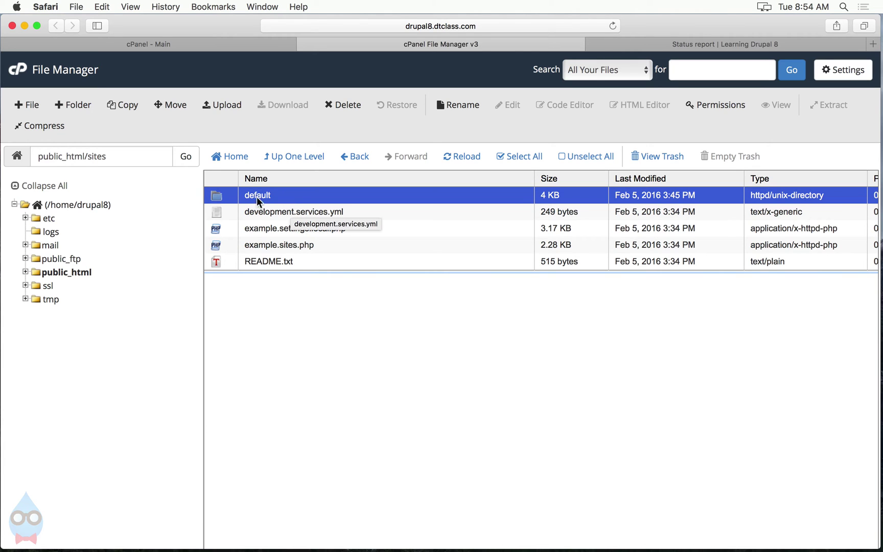
double_click(214, 197)
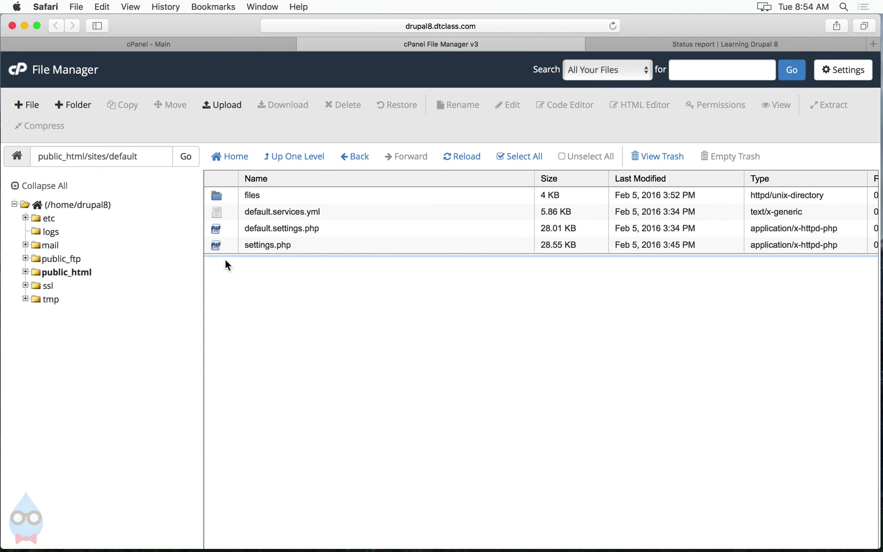
left_click(291, 163)
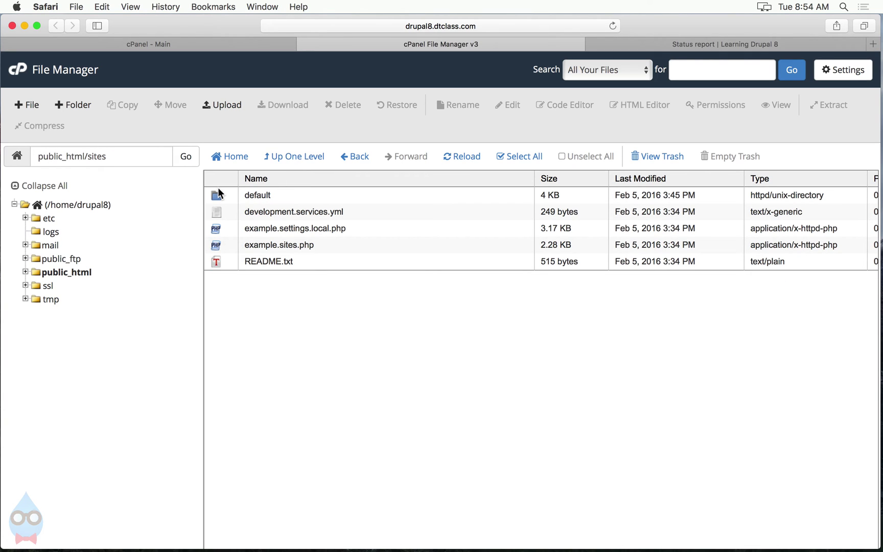
left_click(216, 195)
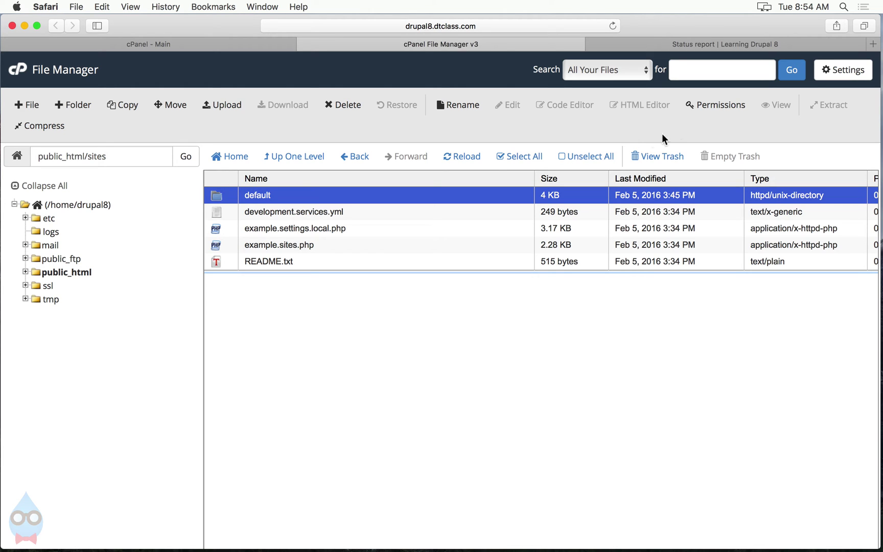
Grant User Write on the default folder so its permissions become 755
left_click(710, 106)
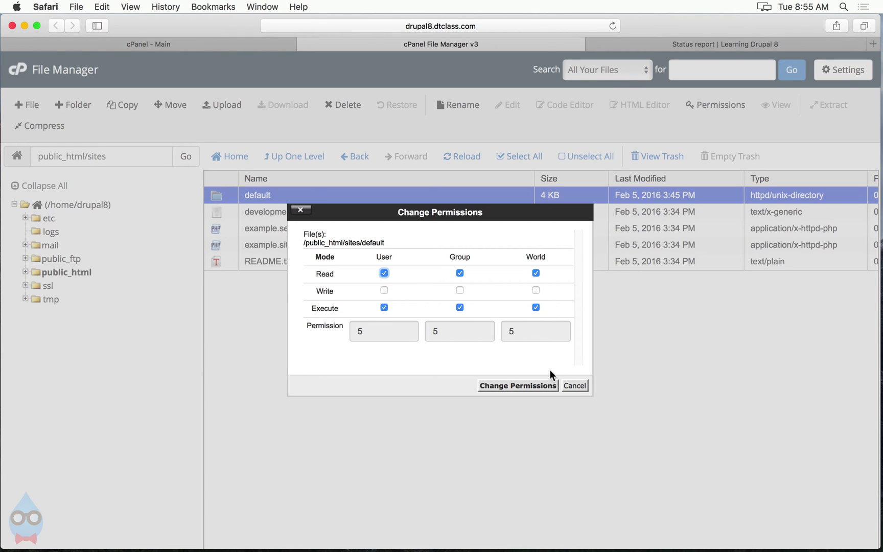
left_click(576, 385)
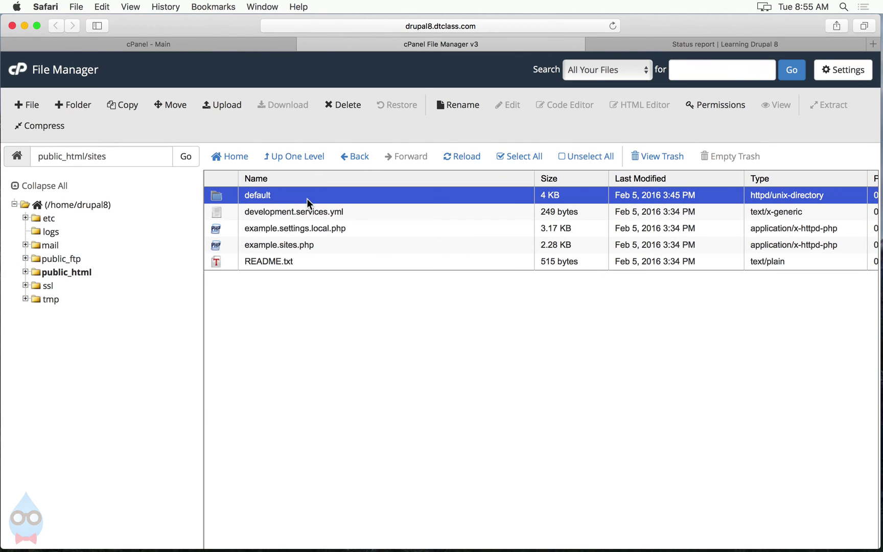
left_click(727, 106)
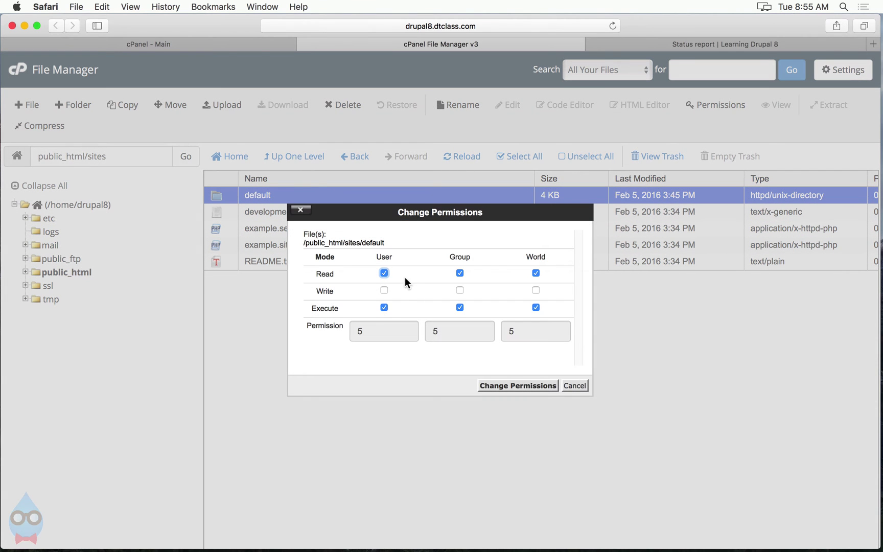
left_click(383, 291)
left_click(540, 386)
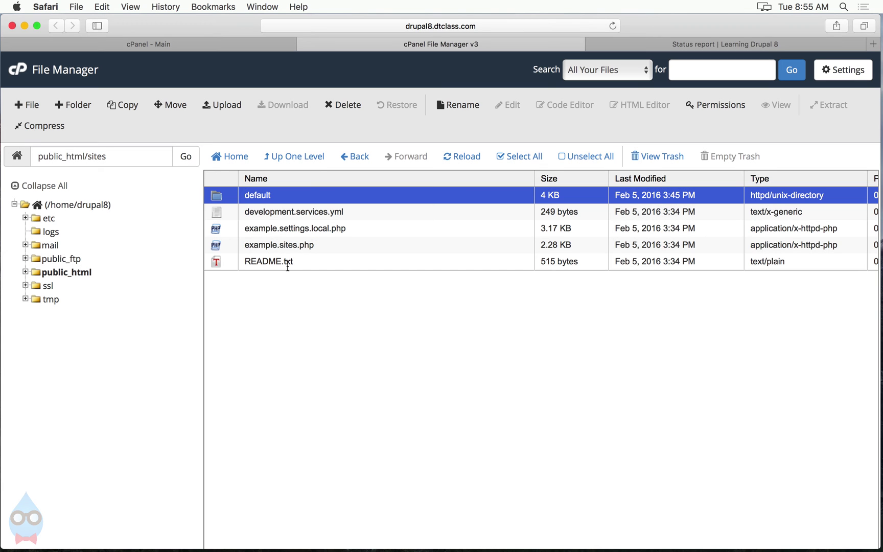
Inside default, give settings.php User Write so its permissions change to 755
double_click(219, 195)
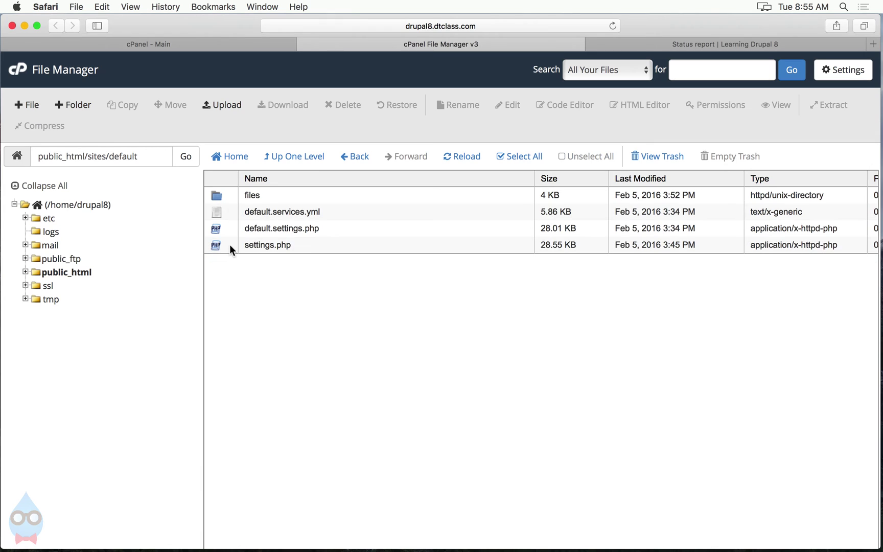
left_click(225, 245)
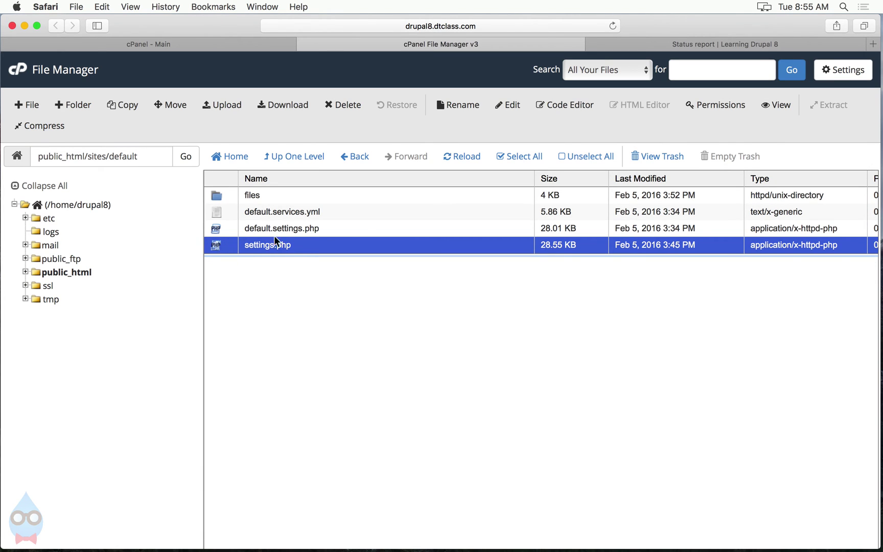
left_click(696, 106)
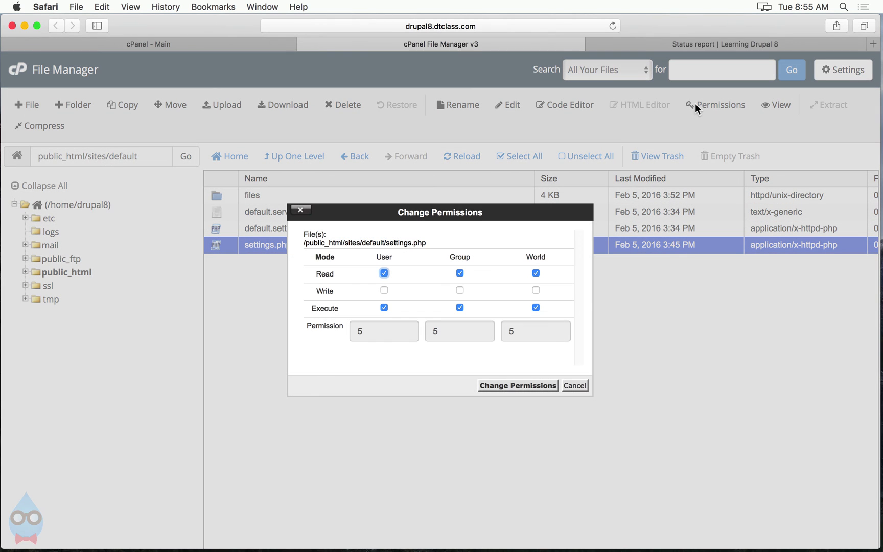
left_click(382, 290)
left_click(517, 386)
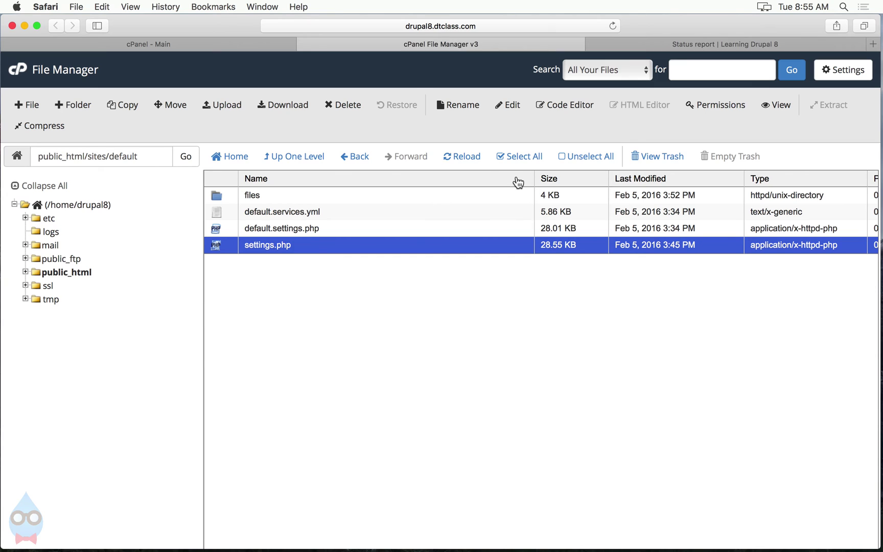
Open settings.php in the code editor and add about 20 blank lines after line 731
left_click(558, 106)
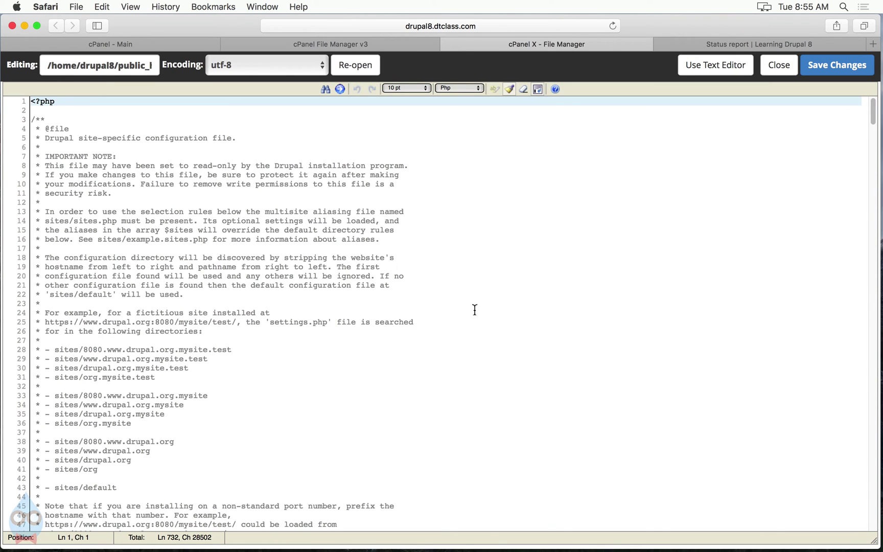
scroll(371, 309, "down", 20)
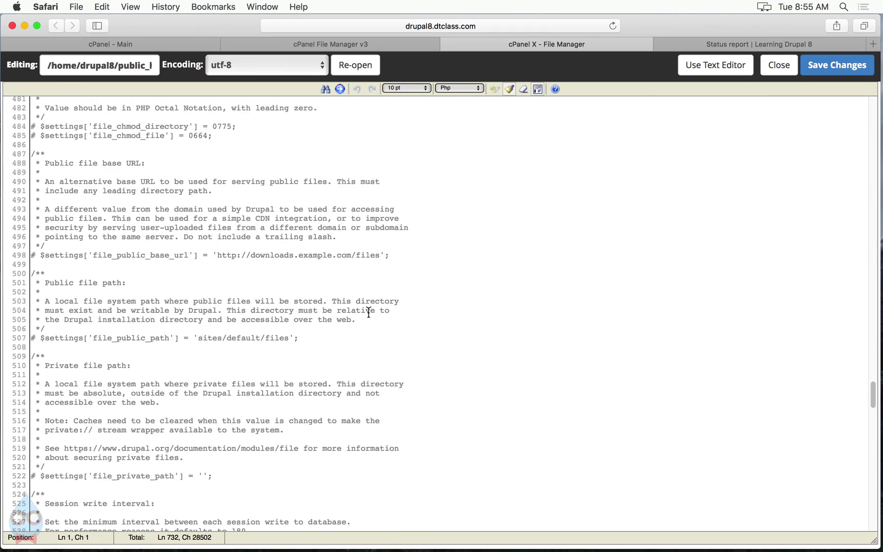
scroll(369, 306, "down", 15)
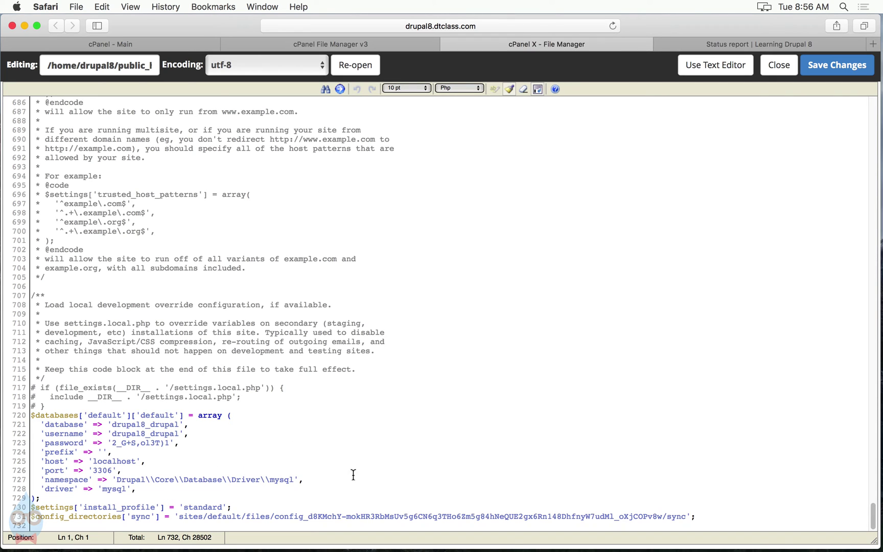
left_click(712, 515)
key("Return")
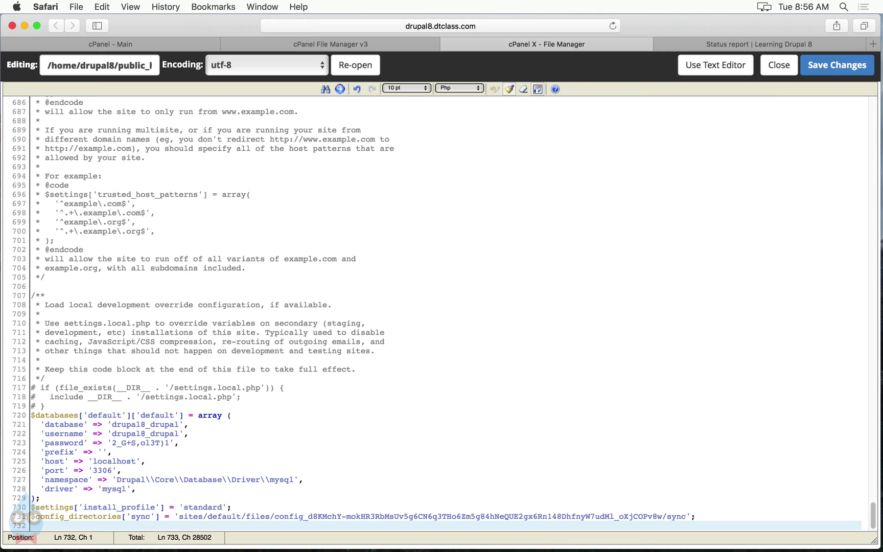
key("Return")
key("Return")
key("Return")
key("Return")
key("Return")
key("Return")
key("Return")
key("Return")
key("Return")
key("Return")
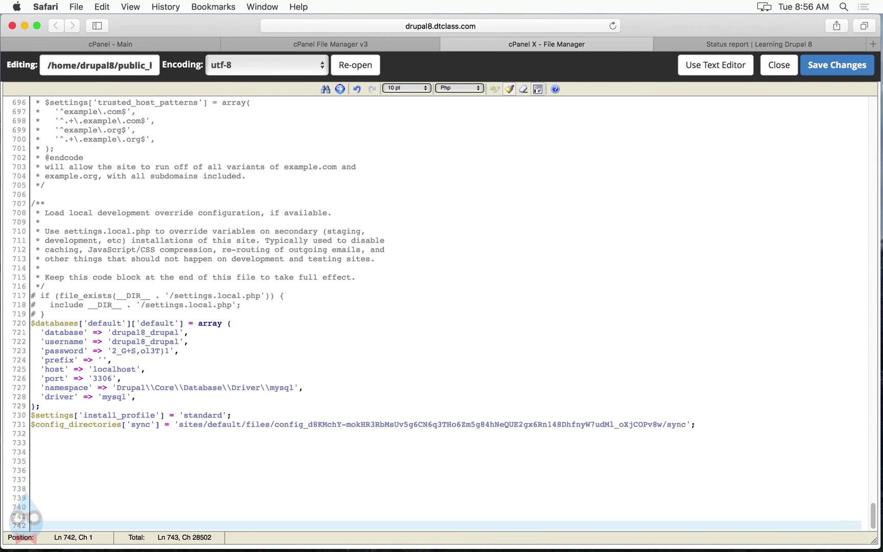
key("Return")
key("Return")
key("Return")
key("Return")
key("Return")
key("Return")
key("Return")
key("Return")
key("Return")
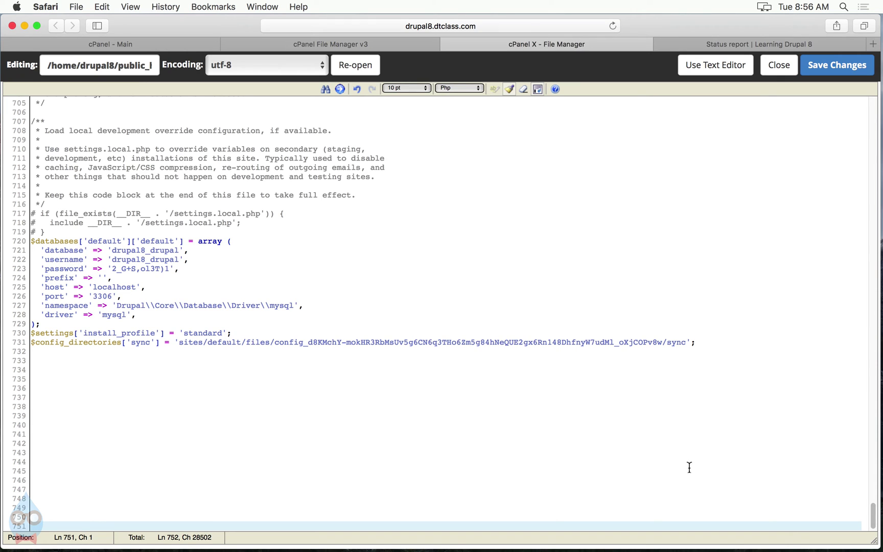
left_click(169, 388)
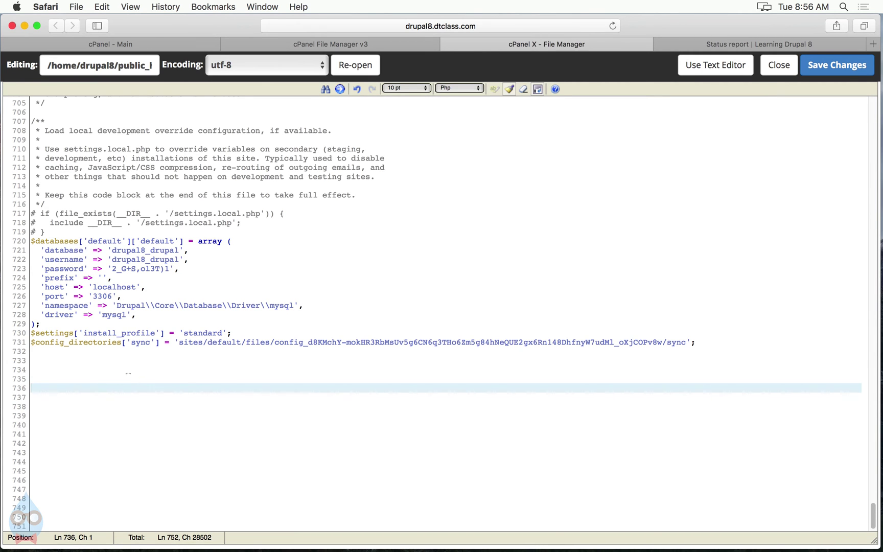
Select and copy the commented trusted_host_patterns example on lines 683–685
scroll(129, 379, "up", 1)
scroll(128, 379, "up", 10)
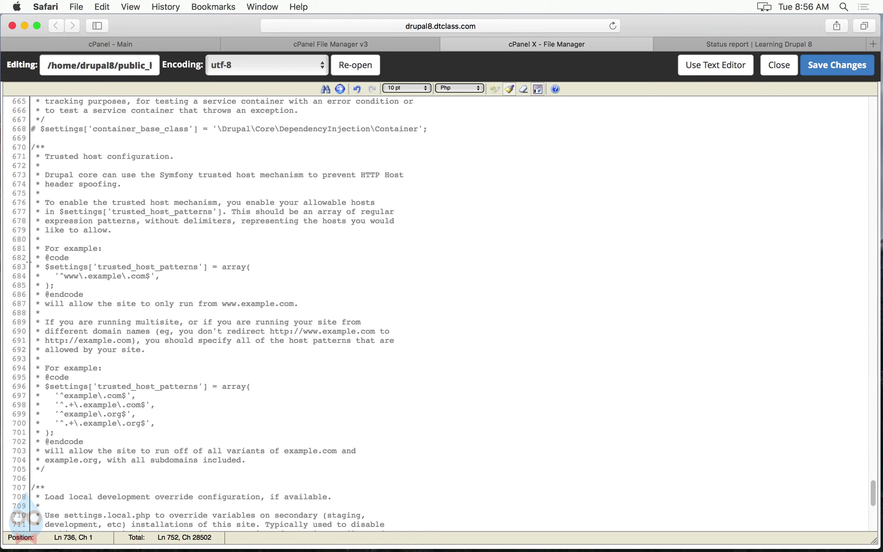
left_click_drag(33, 274, 54, 286)
left_click(15, 266, "shift")
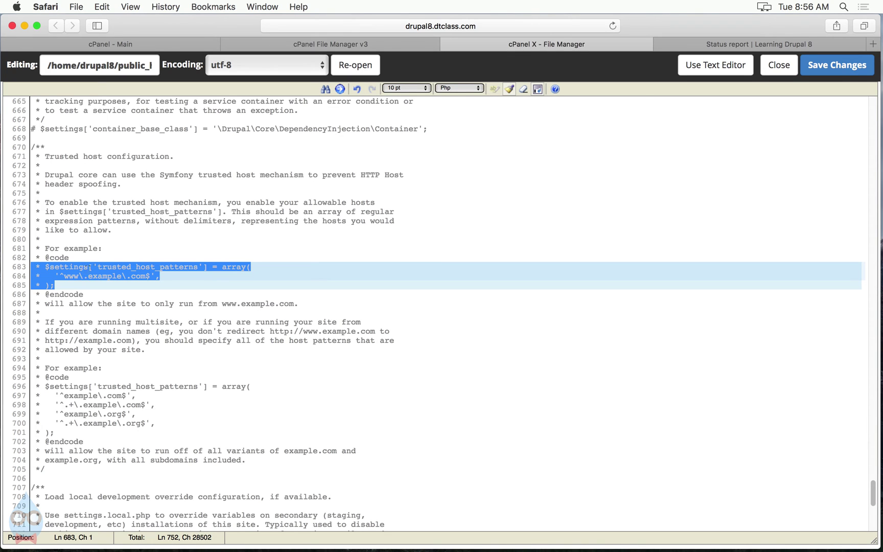
left_click(102, 276)
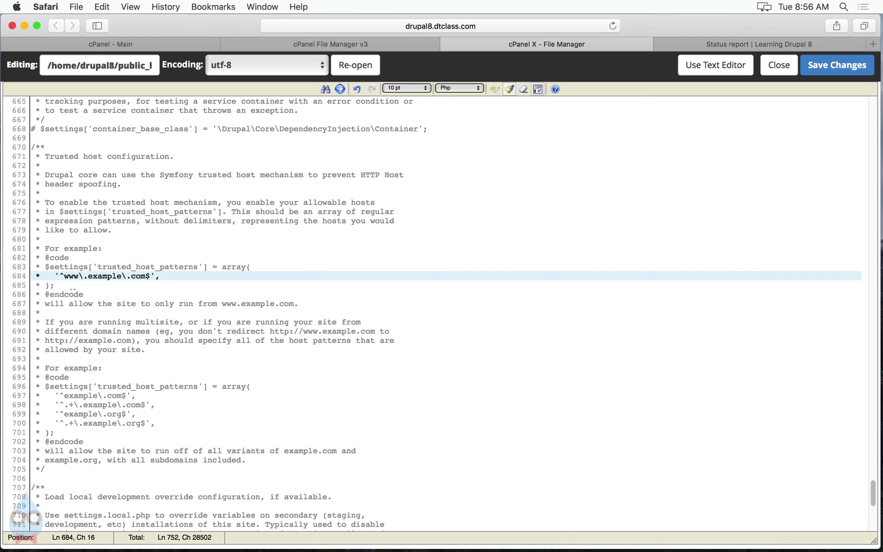
left_click(67, 289)
left_click_drag(67, 289, 1, 268)
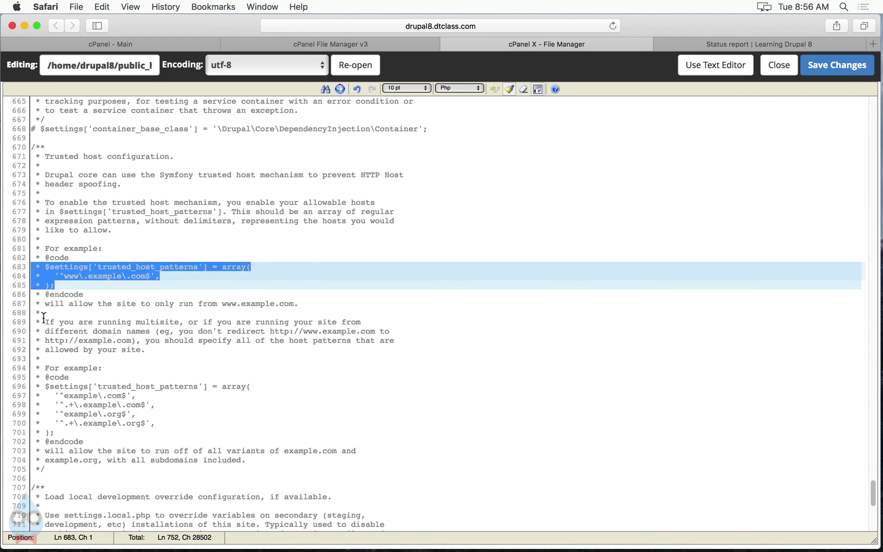
right_click(118, 273)
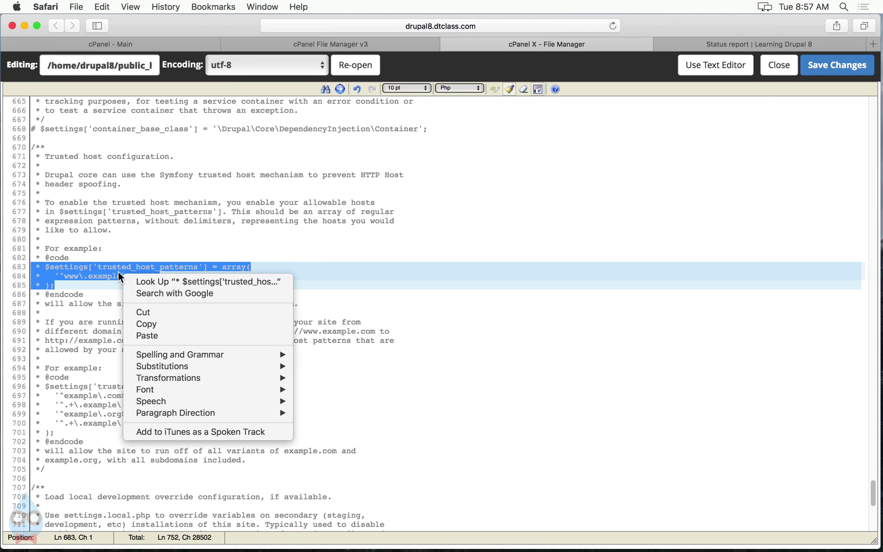
left_click(168, 322)
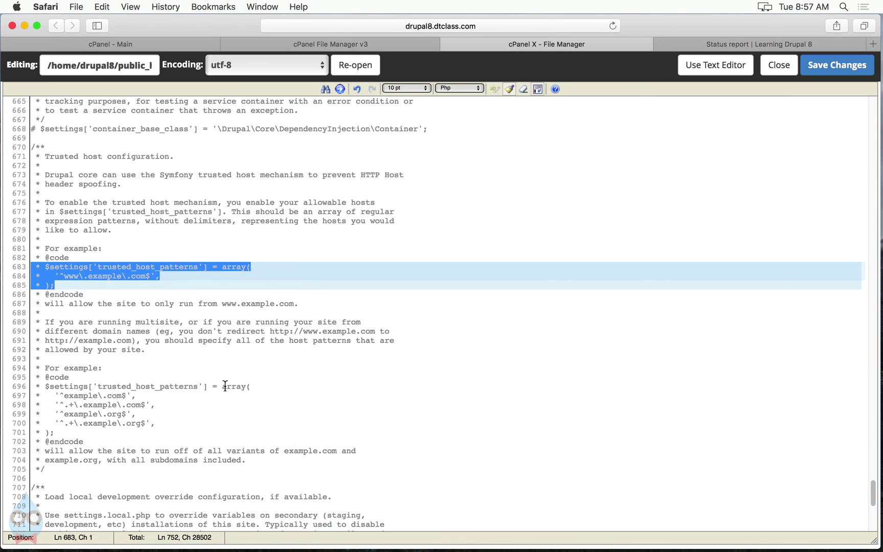
scroll(223, 386, "down", 10)
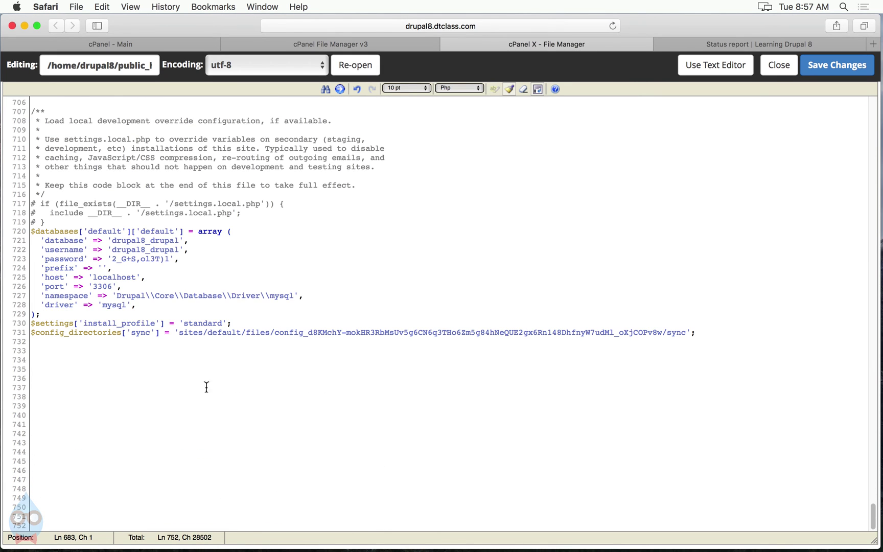
Paste the copied trusted_host_patterns example onto empty line 734
left_click(139, 379)
left_click(130, 361)
right_click(129, 361)
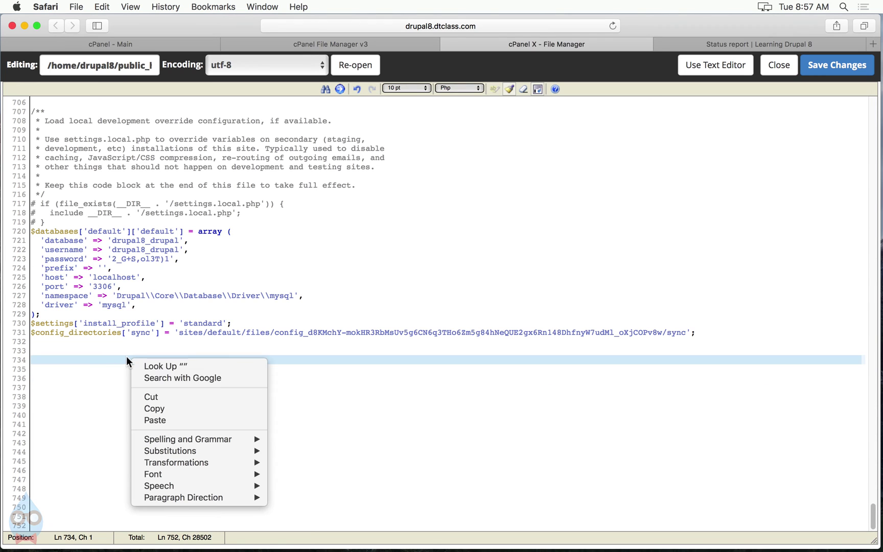
left_click(158, 417)
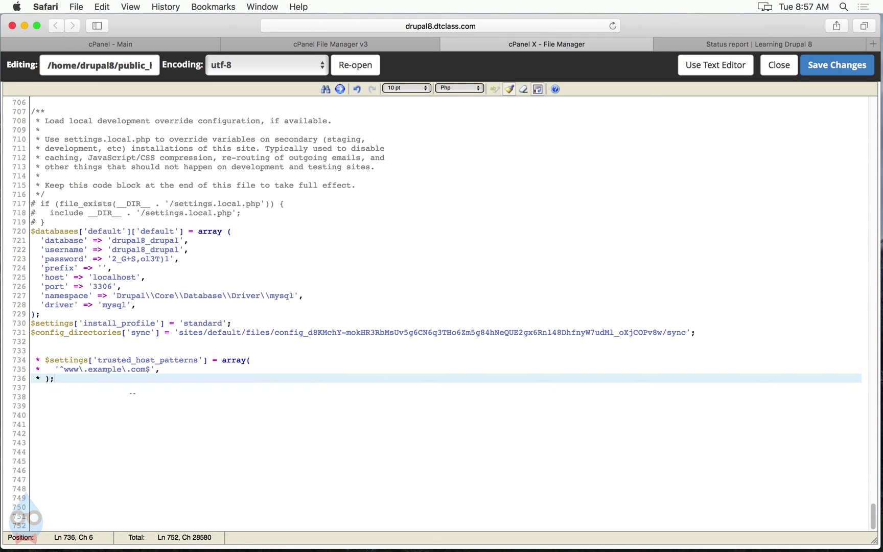
Remove the leading comment asterisks from lines 734–736 and save settings.php
left_click(44, 360)
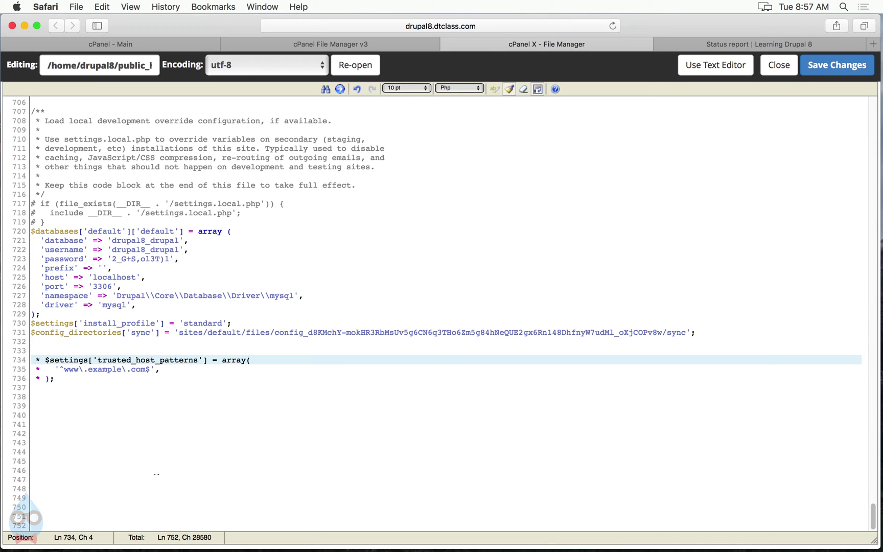
key("BackSpace")
key("BackSpace")
key("BackSpace")
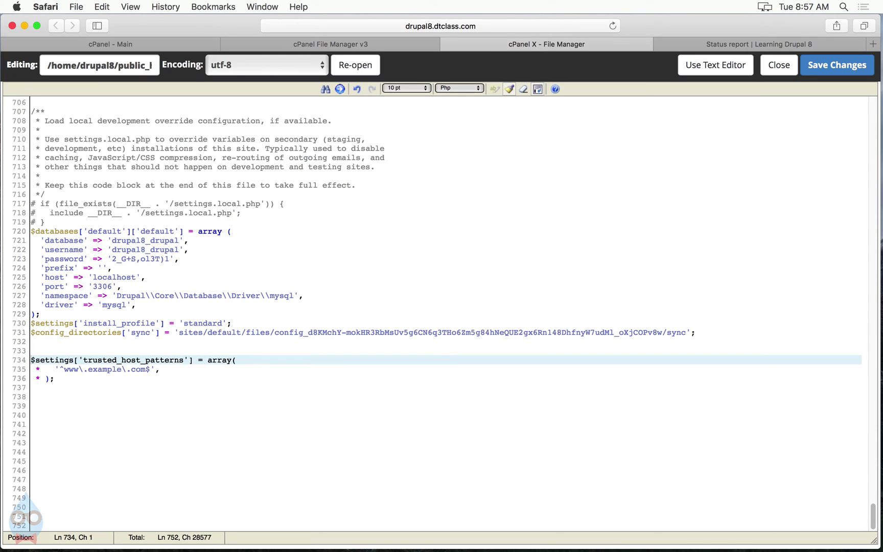
left_click(31, 369)
mouse_move(31, 369)
left_mouse_down()
mouse_move(50, 369)
mouse_move(36, 378)
mouse_move(46, 379)
left_mouse_up()
key("BackSpace")
left_click(31, 379)
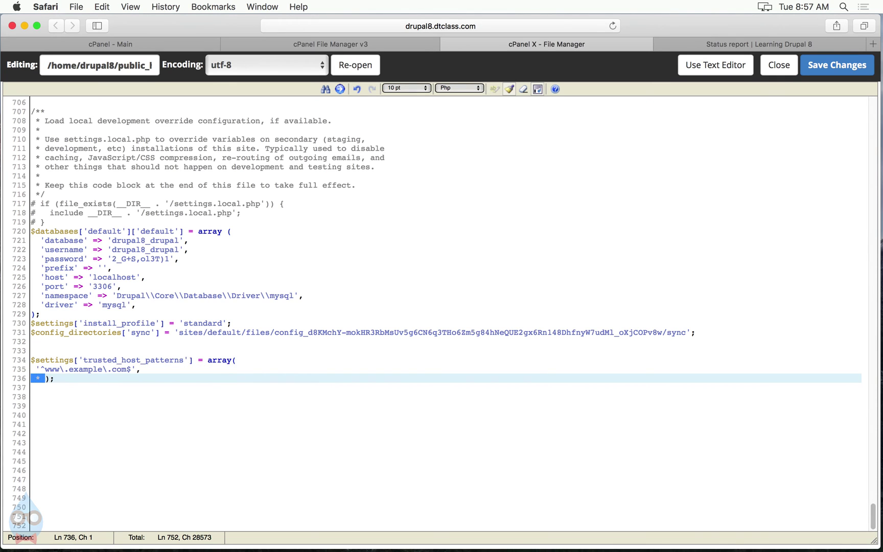
key("BackSpace")
left_click(87, 378)
left_click(811, 72)
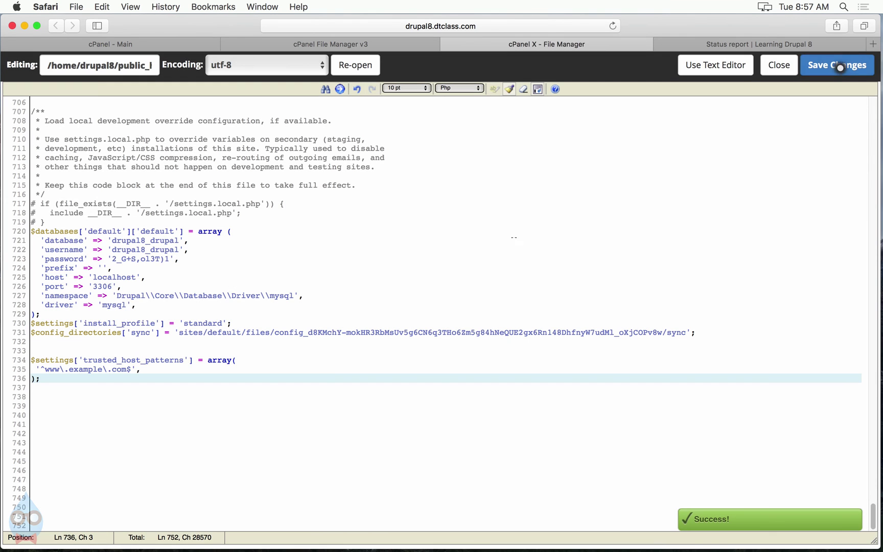
Reload the Drupal Status report, which now says the host name is not valid
left_click(771, 41)
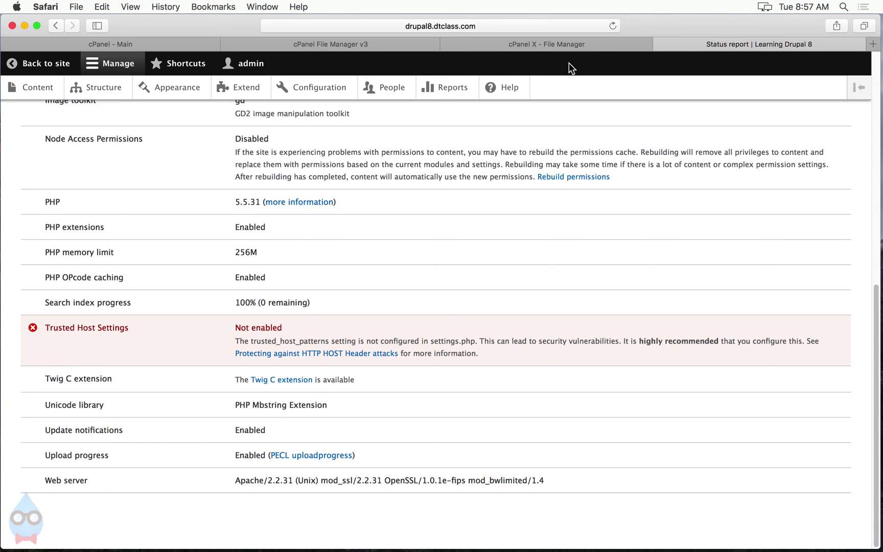
left_click(613, 21)
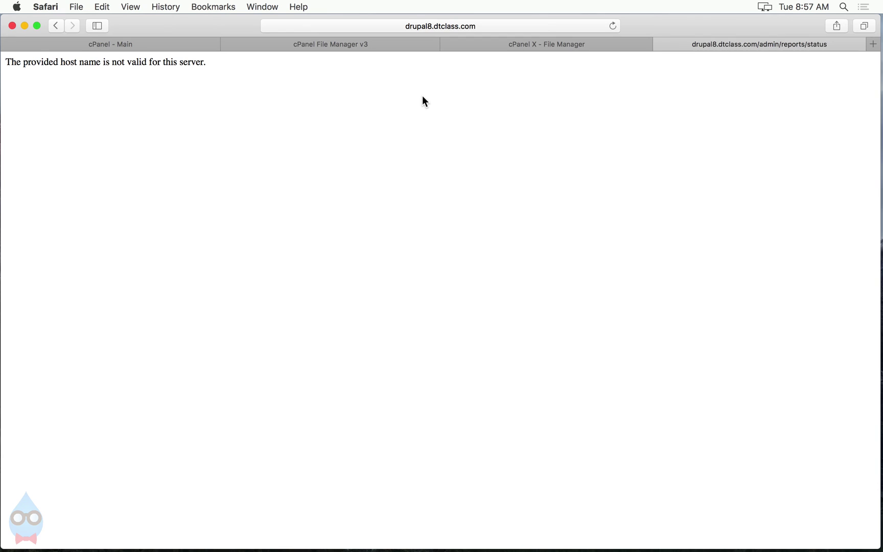
Replace www with drupal8 and example with dtclass, giving '^drupal8\.dtclass\.com$'
left_click(505, 40)
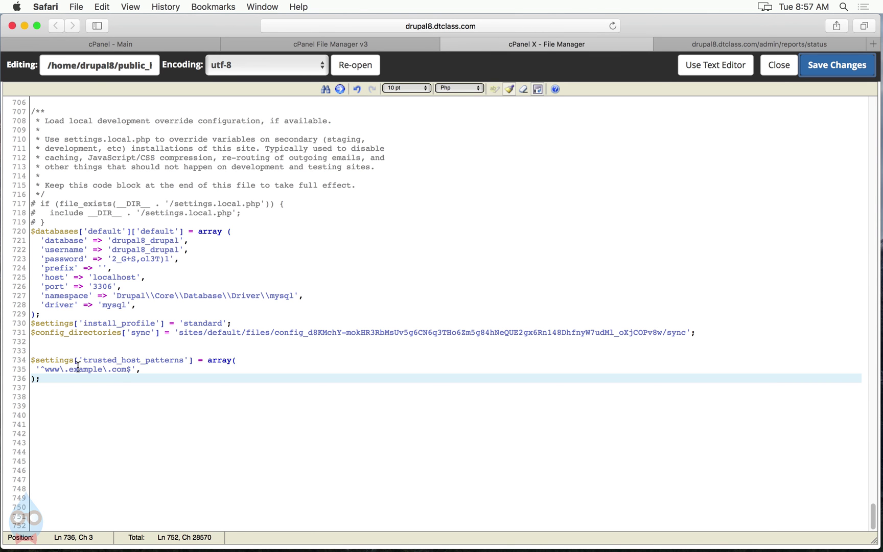
left_click(59, 369)
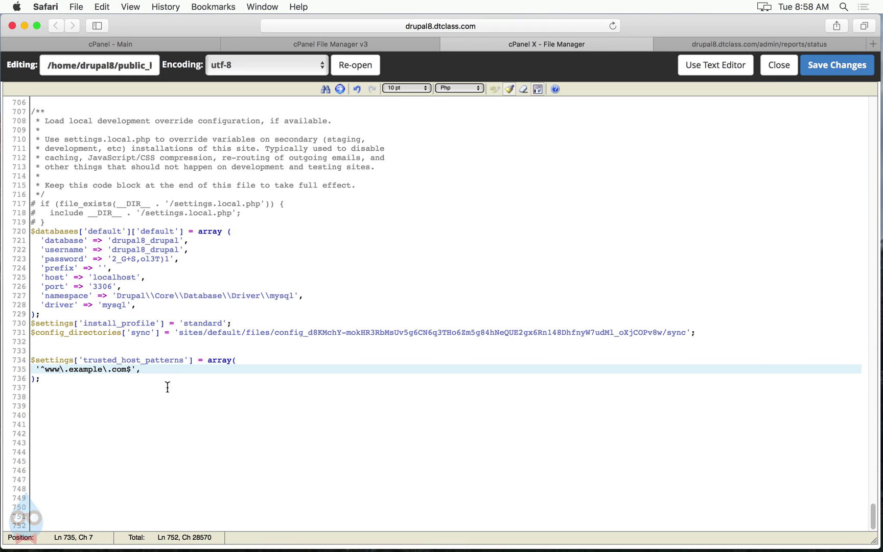
left_click(131, 369)
double_click(52, 369)
type("drupal9")
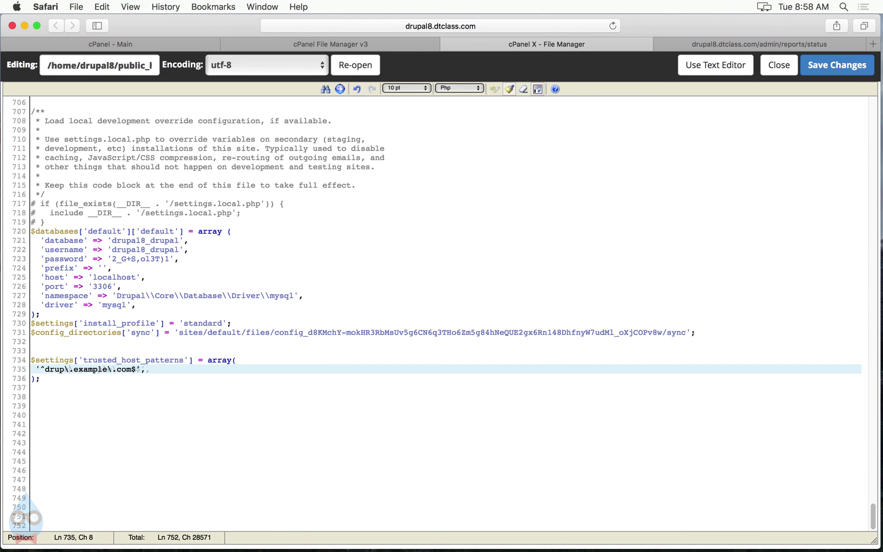
key("BackSpace")
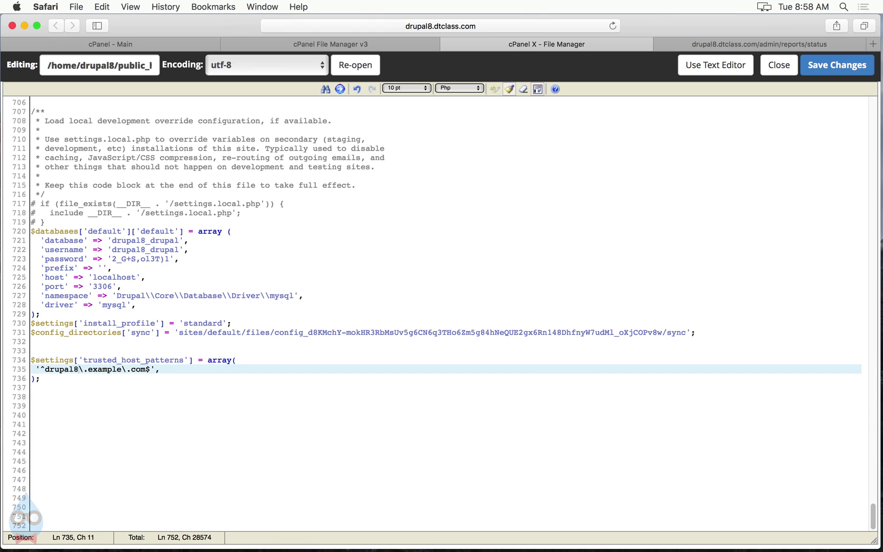
double_click(98, 369)
type("dtclass")
left_click(198, 370)
Save settings.php, then reload the status report to verify Trusted Host Settings shows Enabled for ^drupal8\.dtclass\.com$
left_click(836, 65)
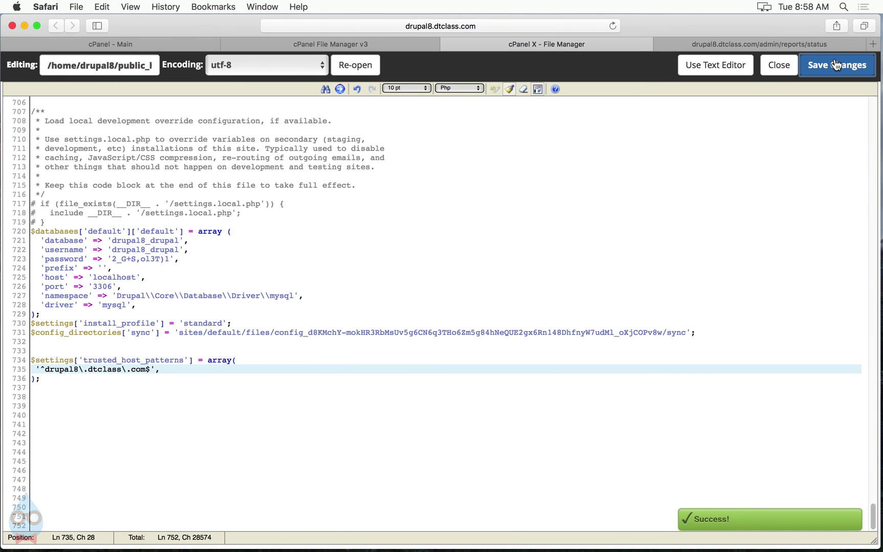
left_click(741, 44)
left_click(612, 25)
left_click(612, 25)
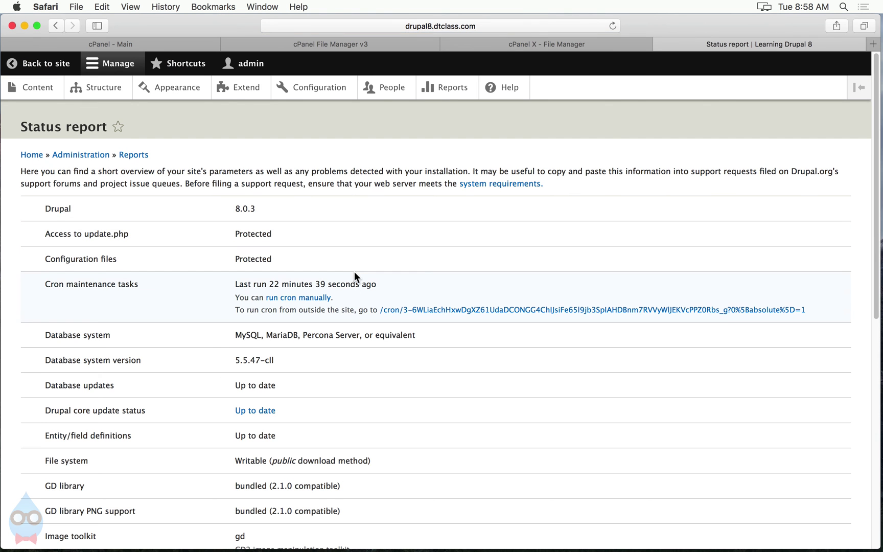
scroll(351, 376, "down", 15)
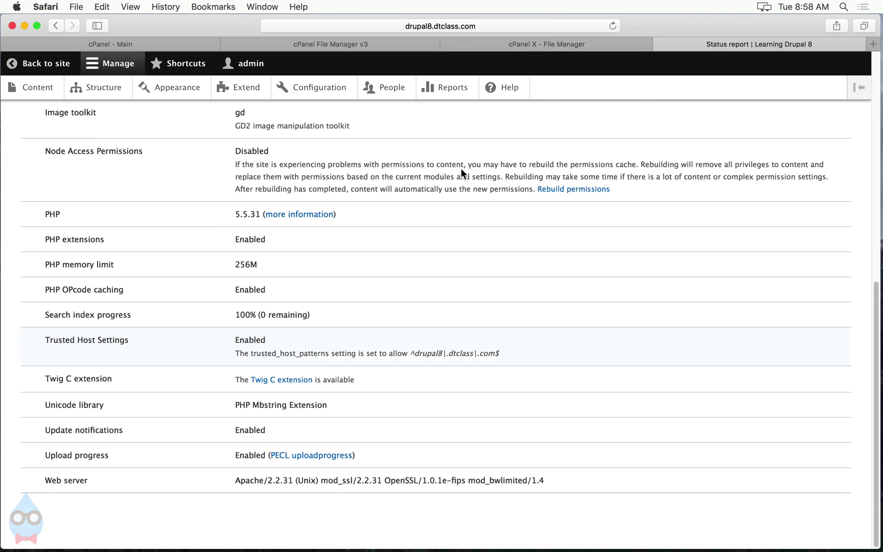
left_click(529, 39)
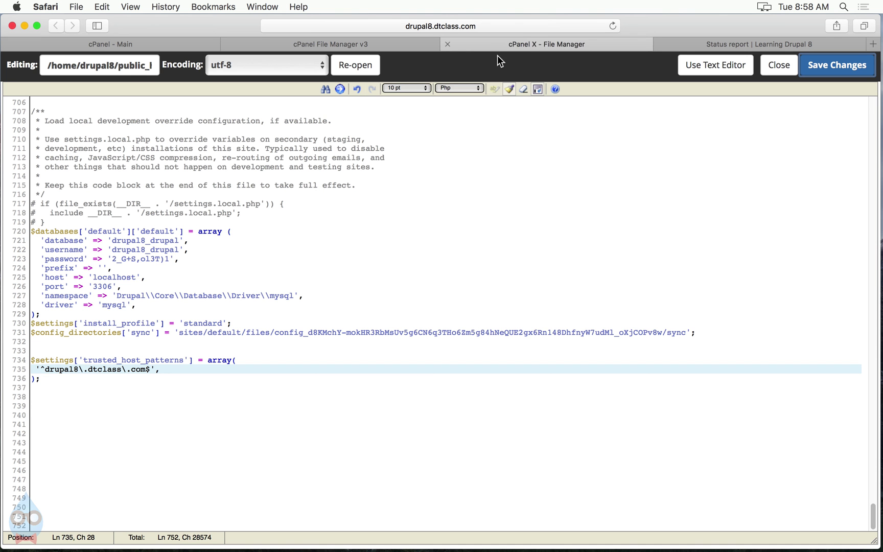
Remove owner write permission from settings.php so it reads 555, then move up to the sites folder
left_click(768, 71)
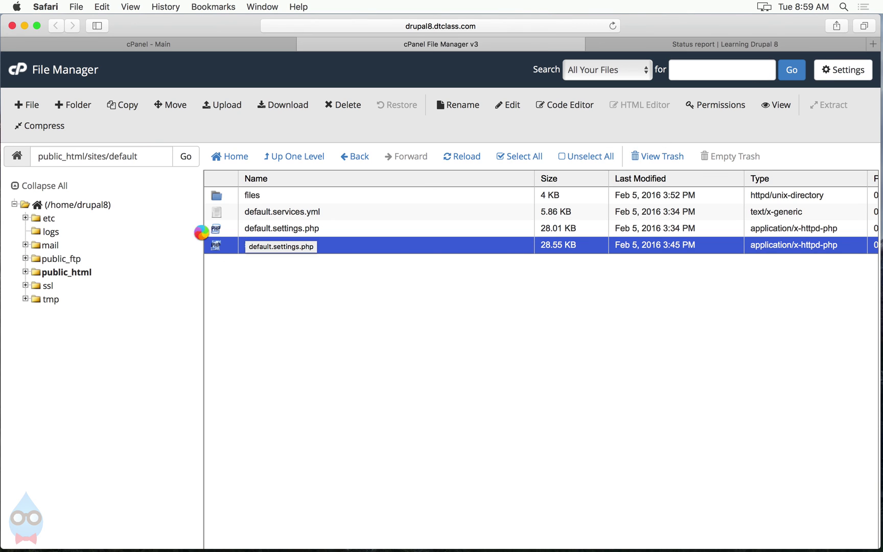
left_click(214, 247)
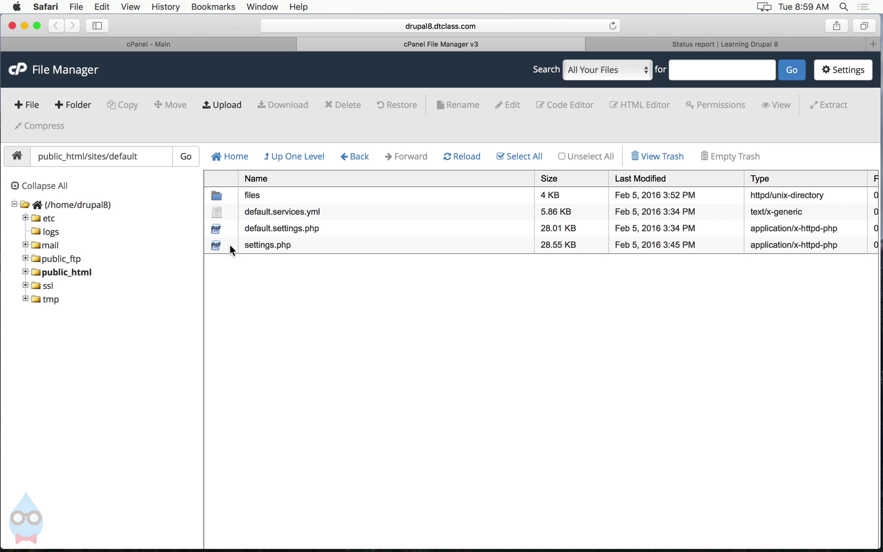
left_click(230, 245)
left_click(708, 105)
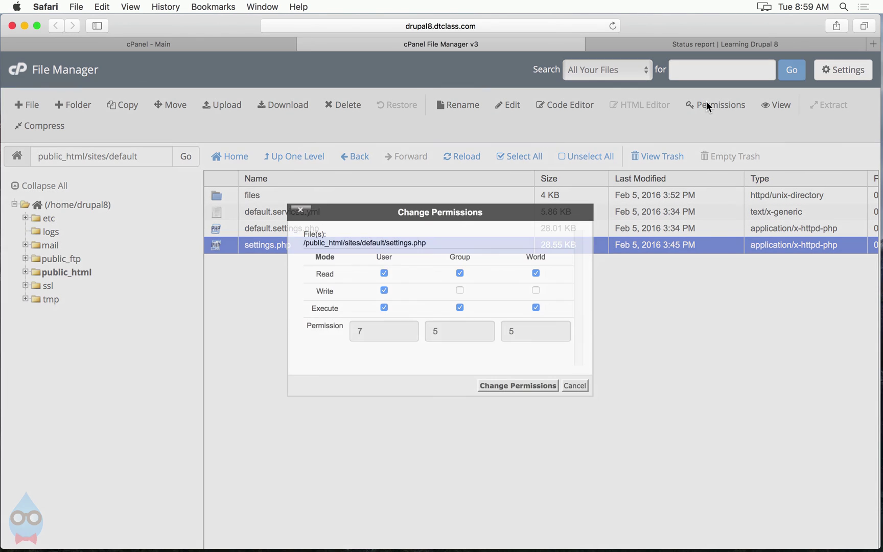
left_click(382, 288)
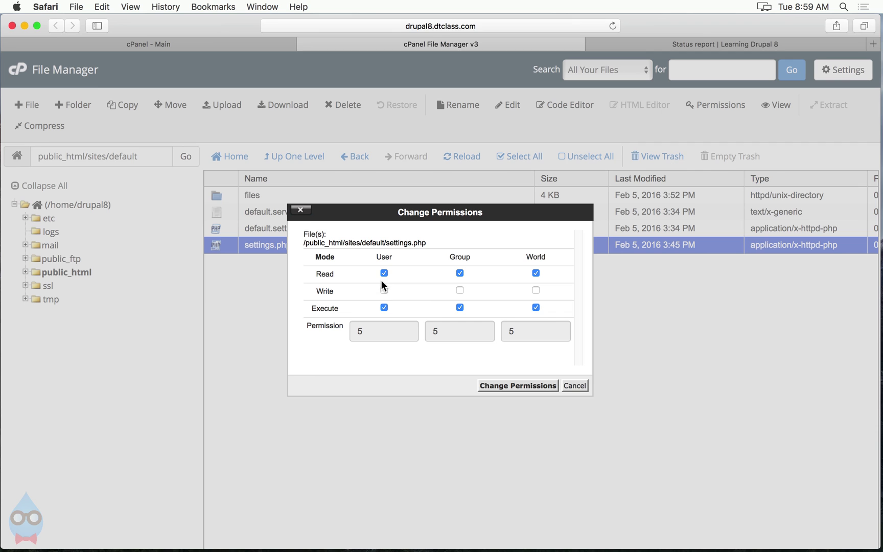
left_click(518, 385)
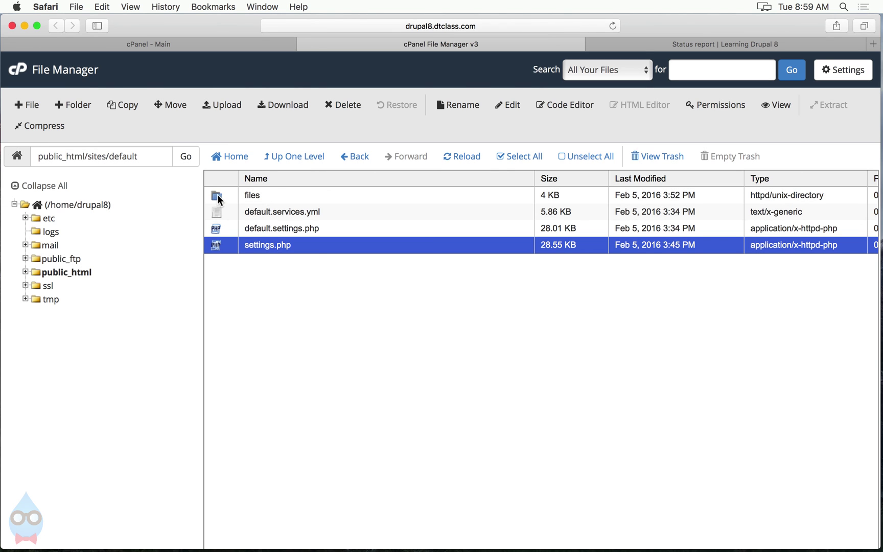
left_click(276, 158)
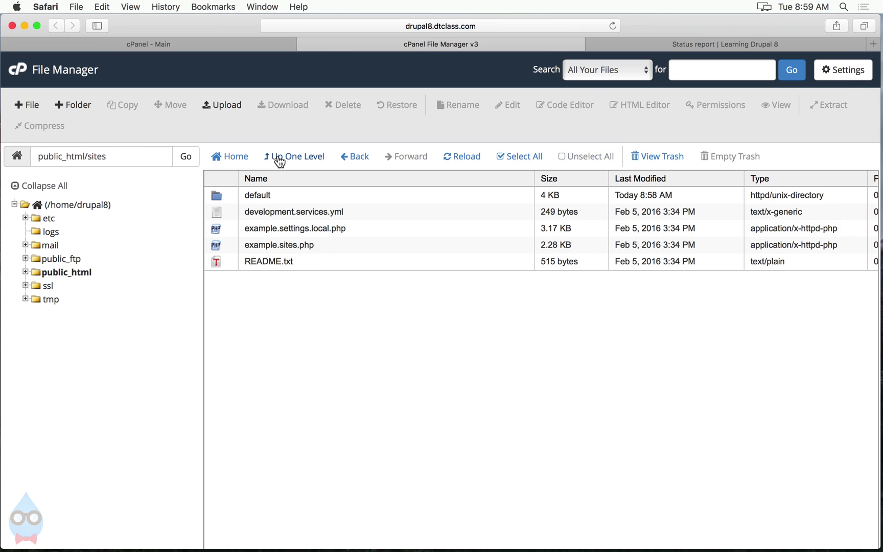
Check the default folder's permissions are already 555 and leave them unchanged
left_click(224, 193)
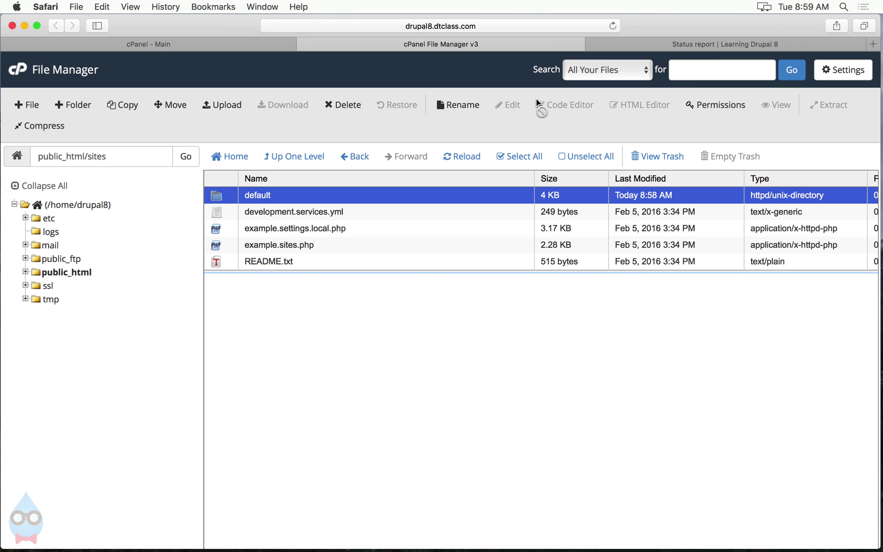
left_click(695, 106)
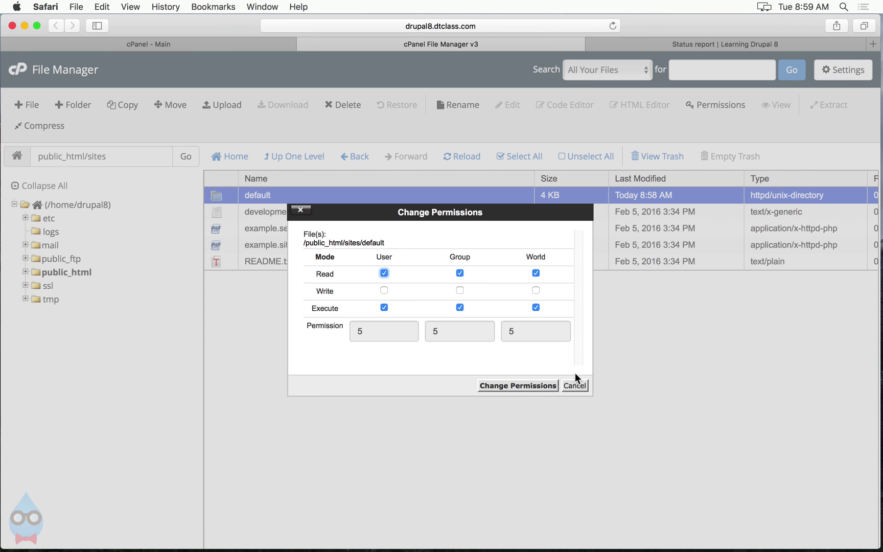
left_click(575, 385)
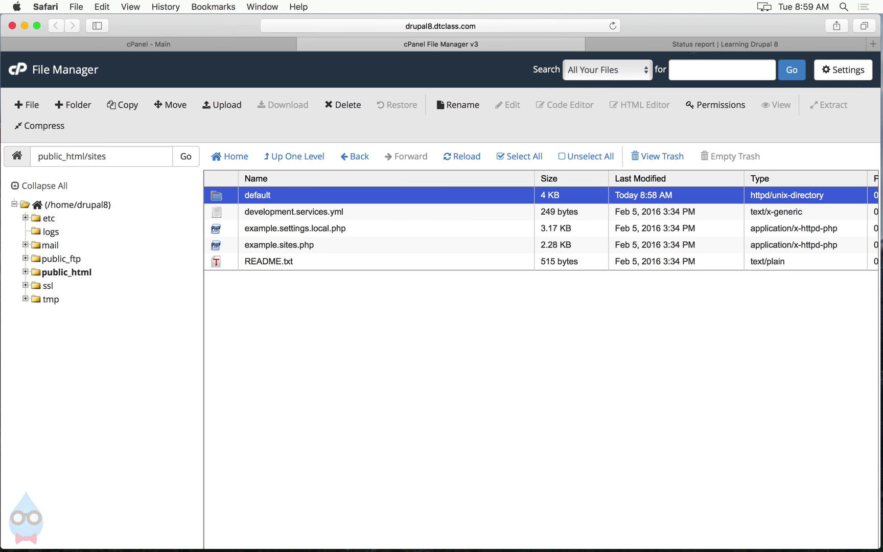
Go from the Drupal status report to the Configuration page via the admin toolbar
left_click(685, 43)
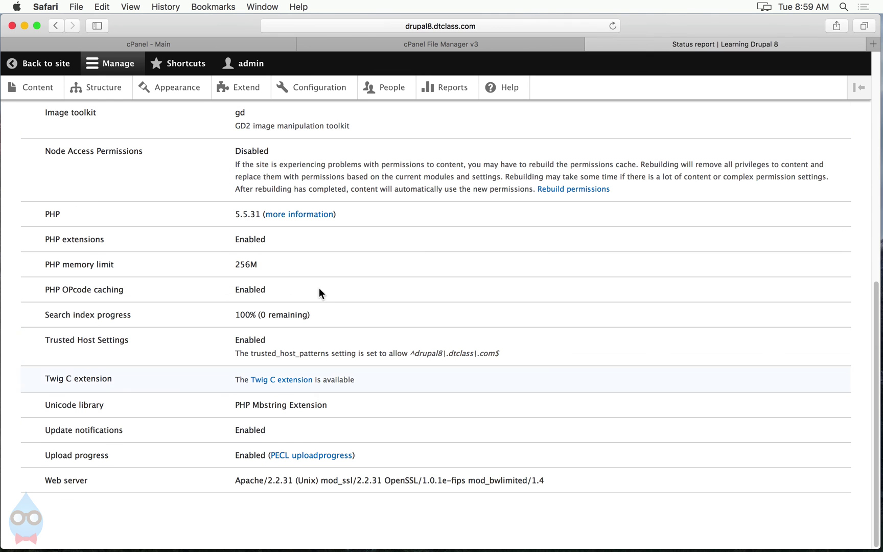
scroll(245, 364, "up", 10)
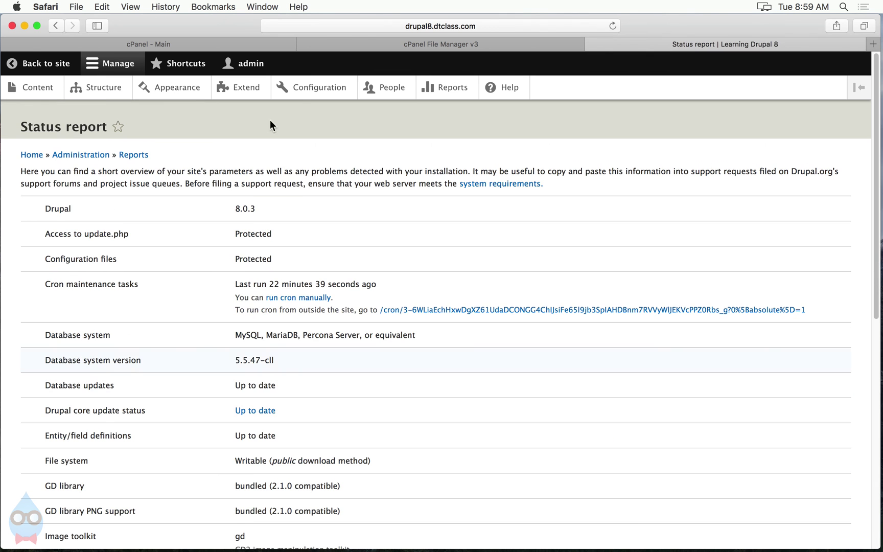
left_click(301, 87)
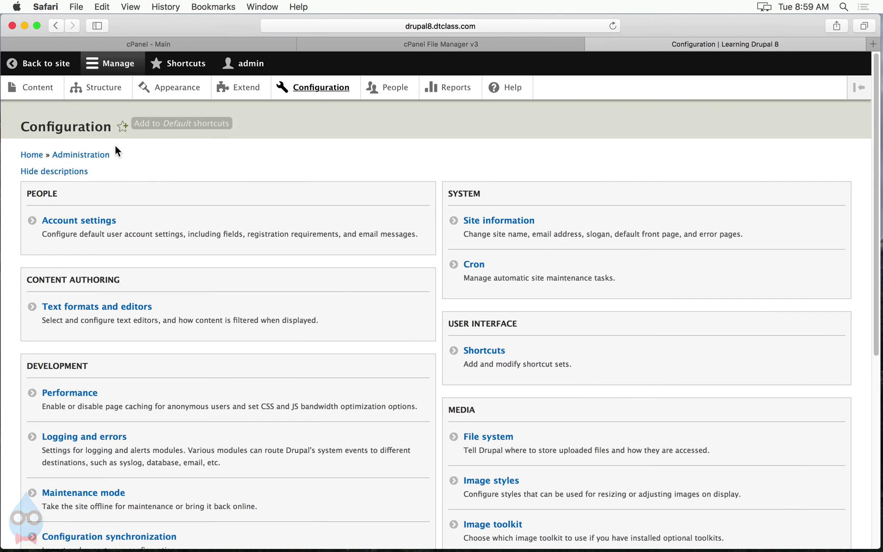